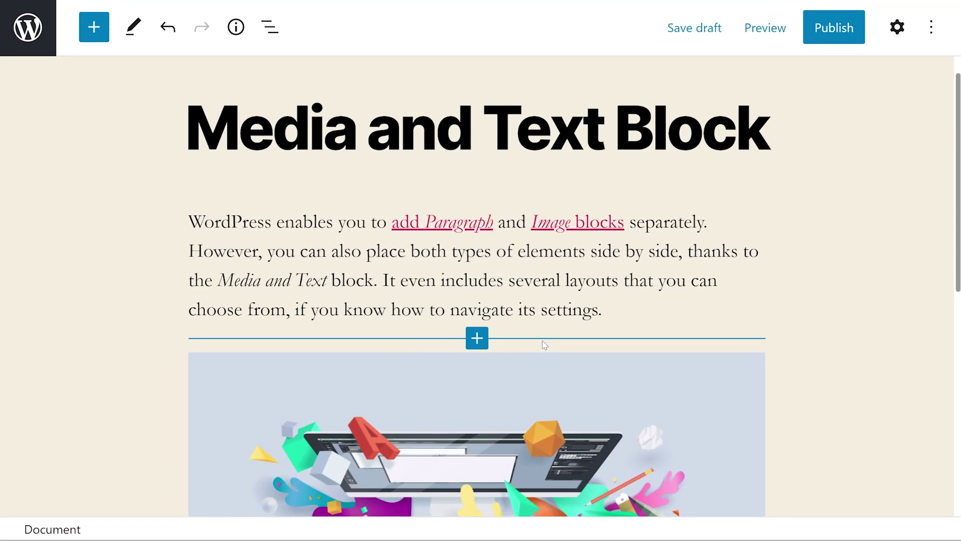
Search the inserter for 'media' and add a Media & Text block below the intro paragraph
click(478, 339)
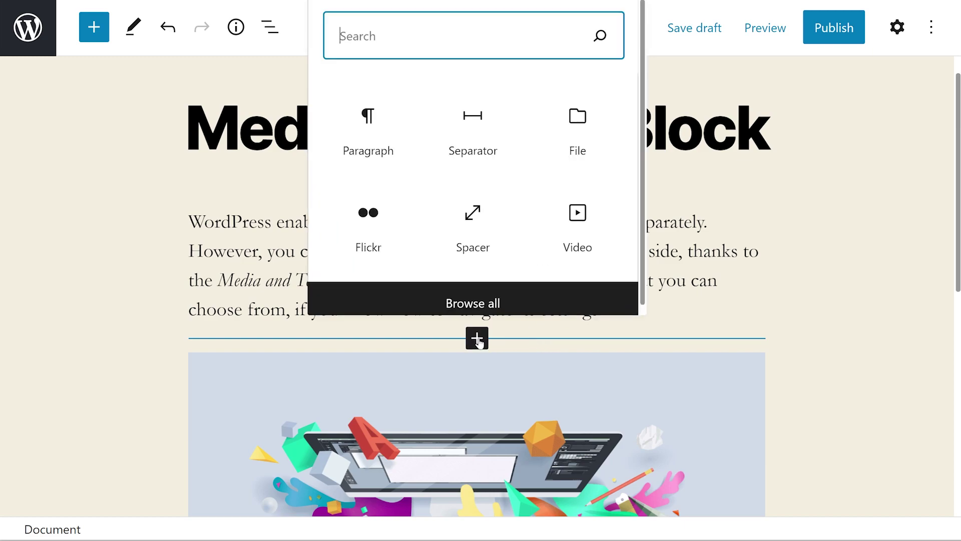
text(media)
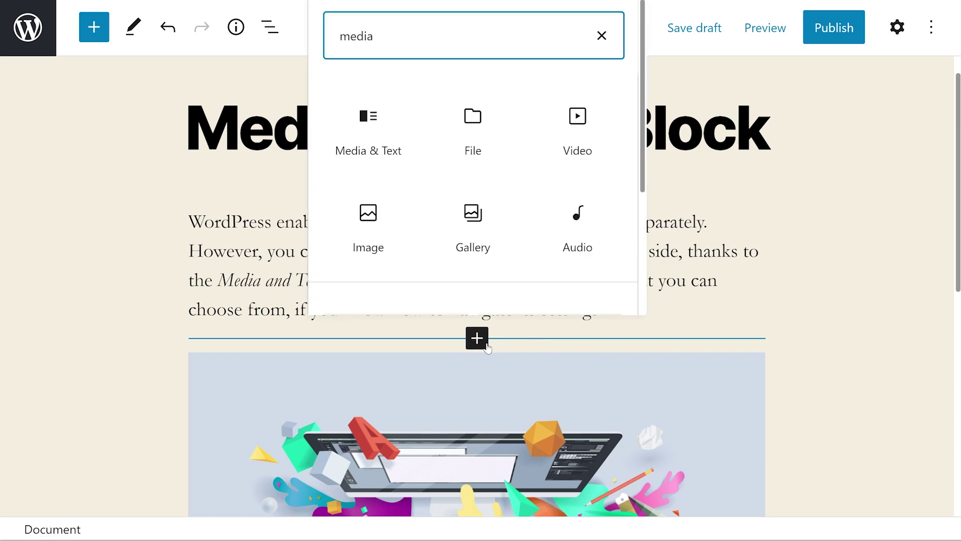
click(375, 141)
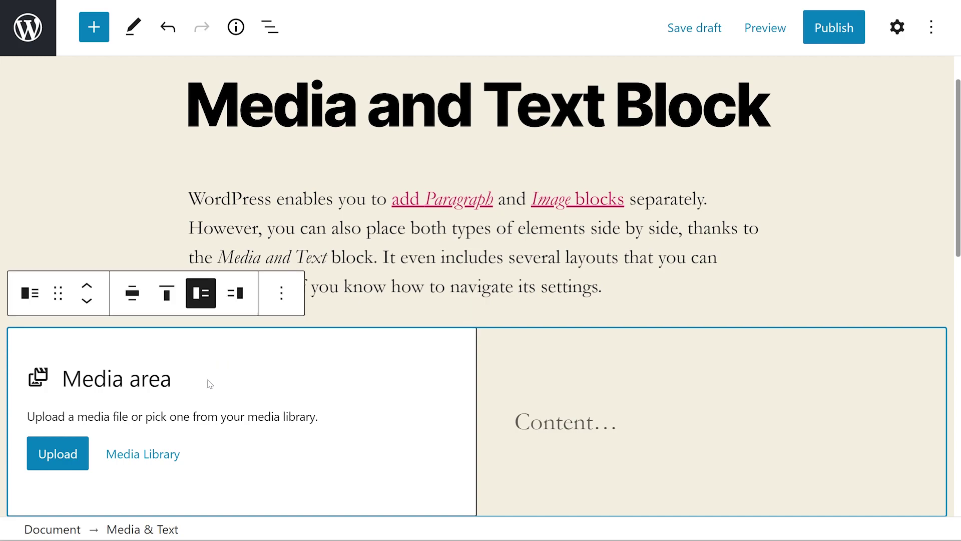
Place the golf course photo from the Media Library and write 'Introducing the Best Golf Course in the United States' beside it
click(136, 456)
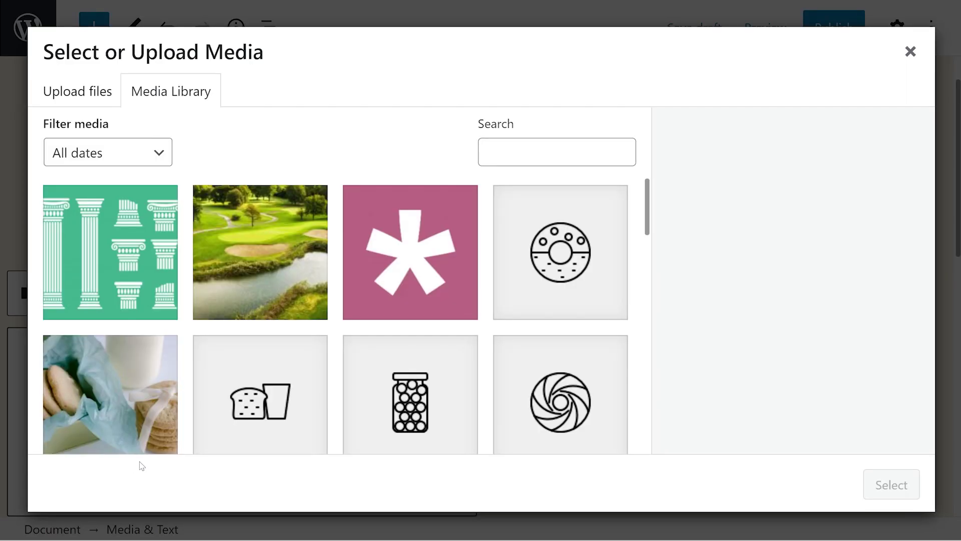
click(249, 256)
click(866, 493)
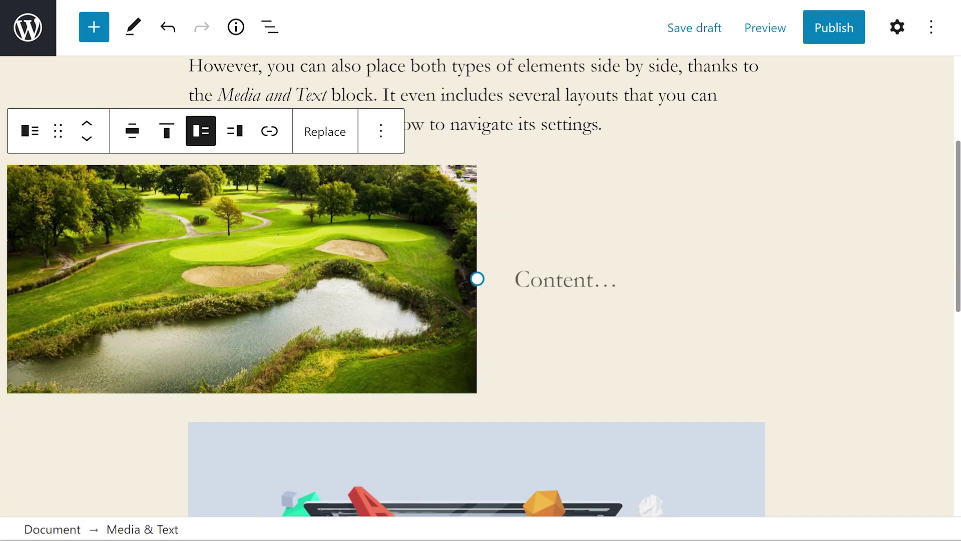
click(588, 307)
text(Introducing )
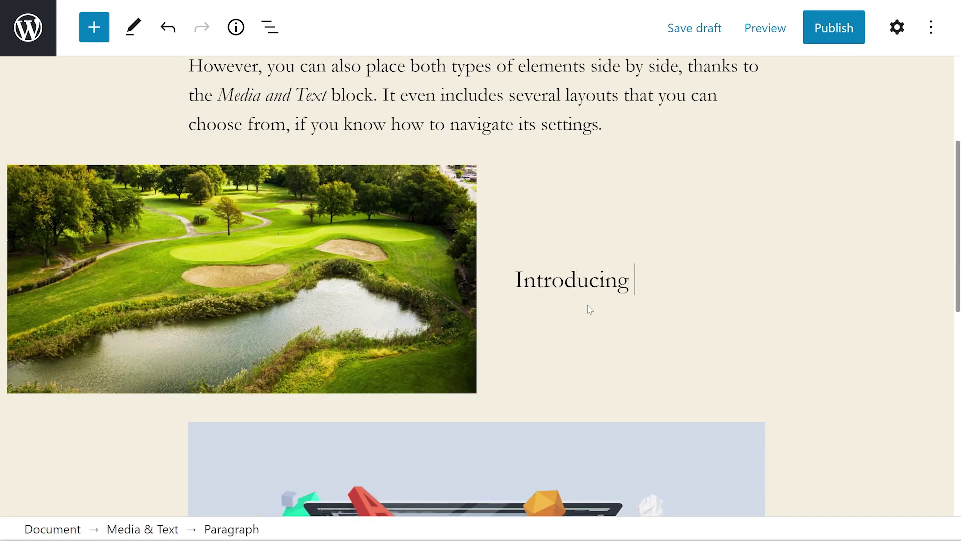
text(the Best Golf Course in the United States)
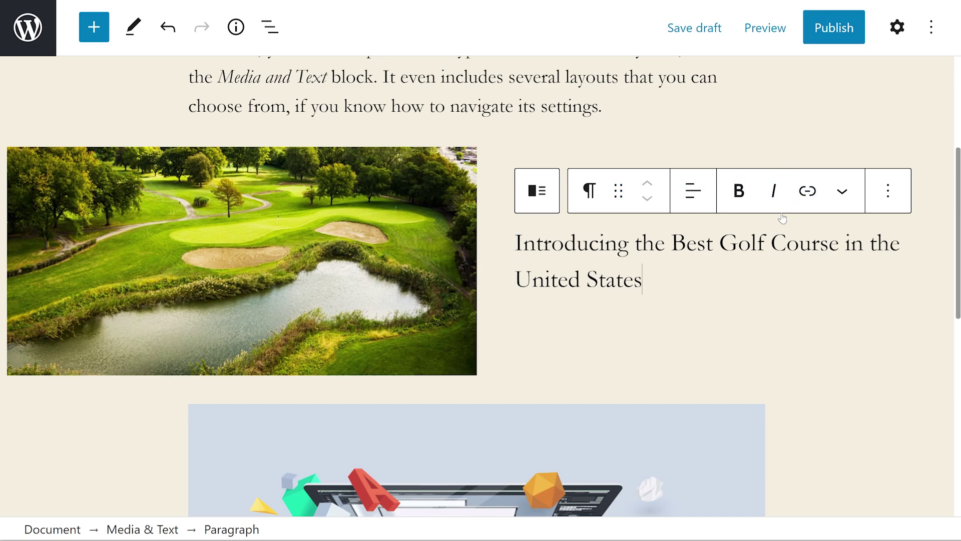
click(371, 232)
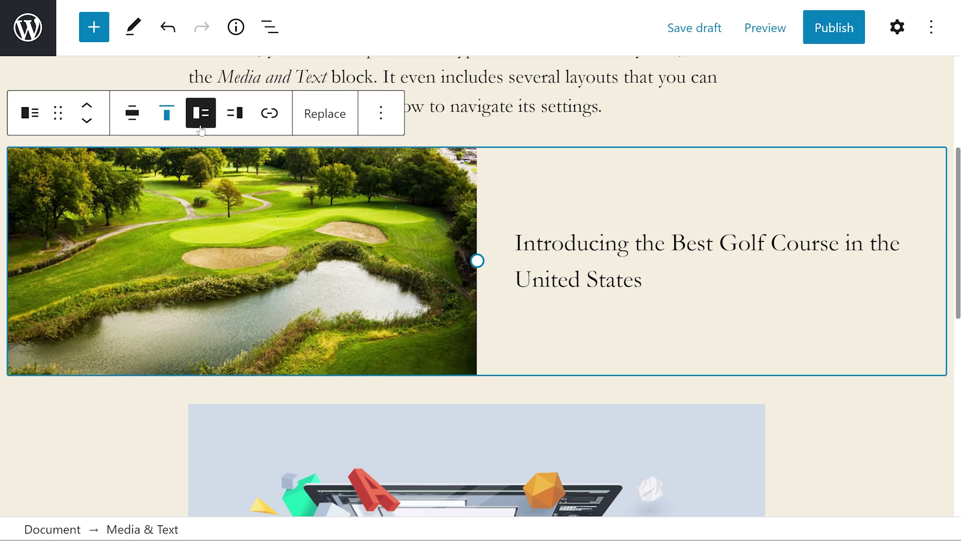
click(643, 280)
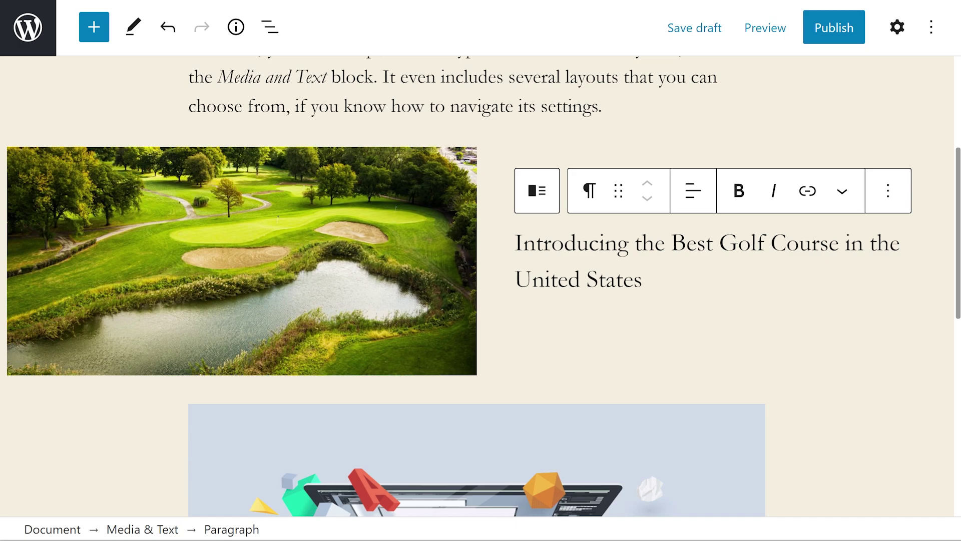
click(588, 242)
click(588, 193)
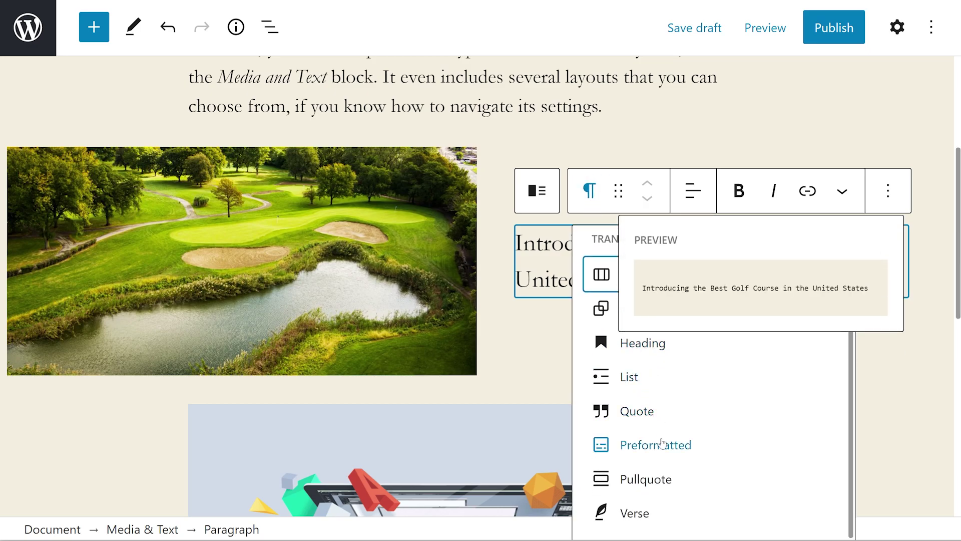
click(668, 359)
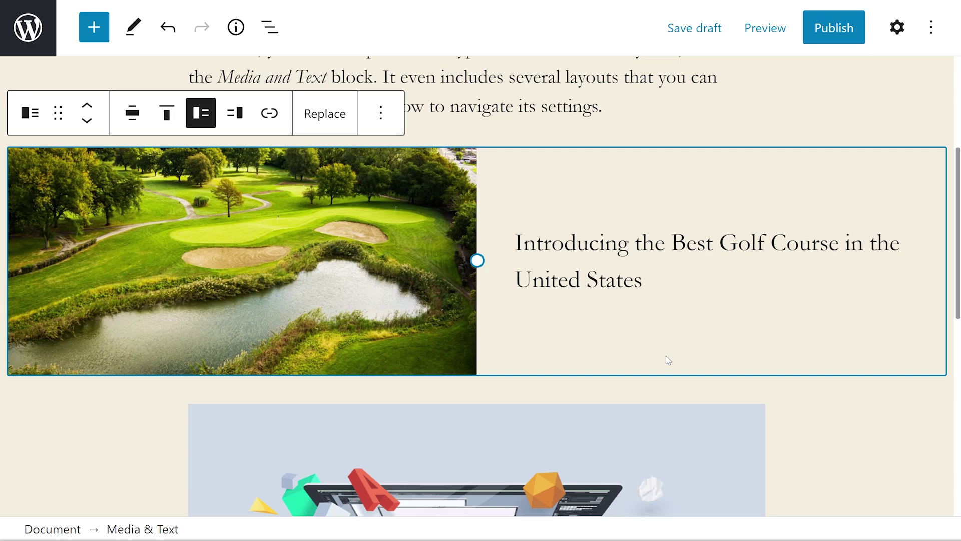
click(29, 112)
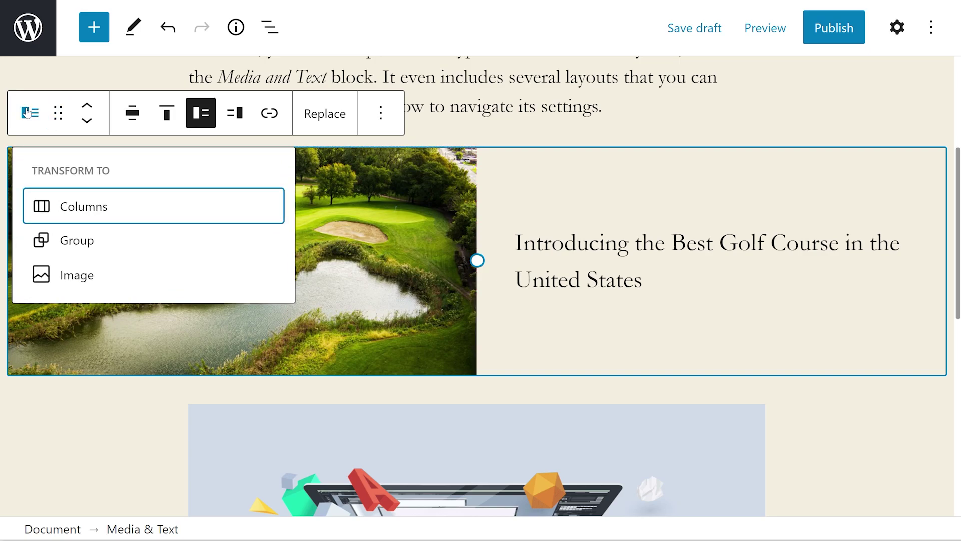
click(28, 113)
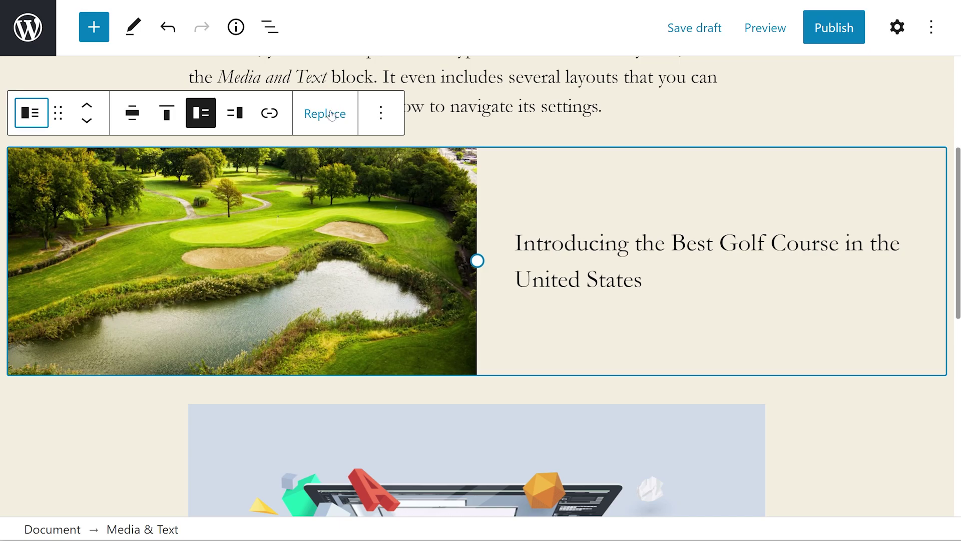
click(384, 112)
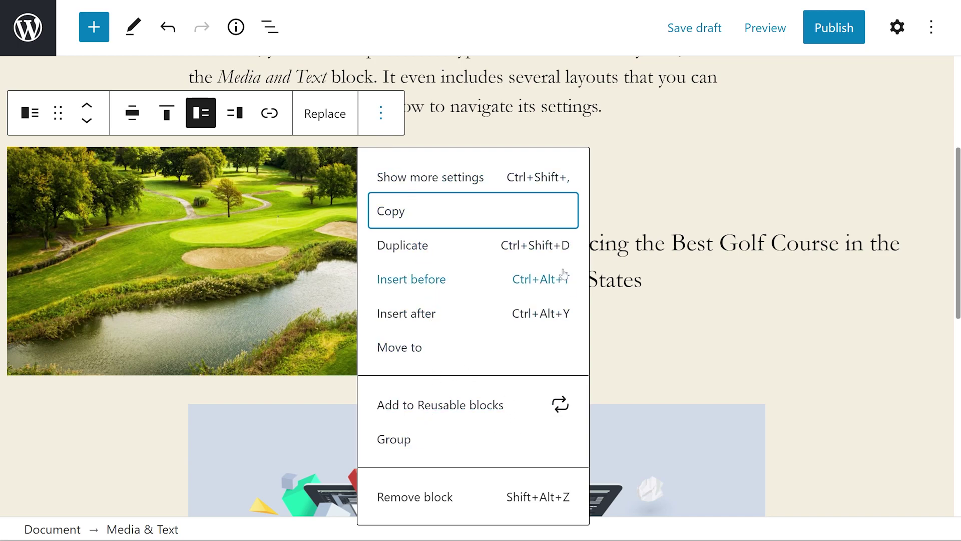
click(515, 278)
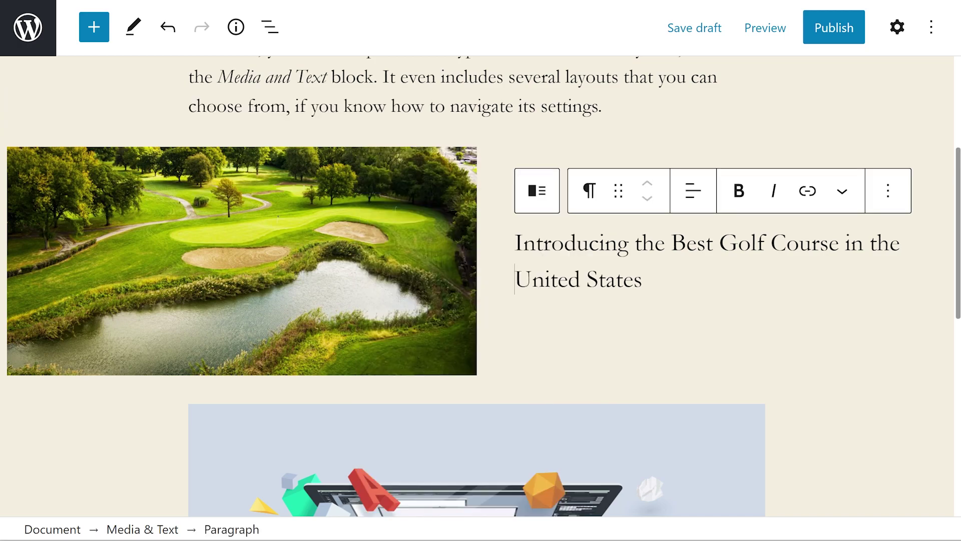
click(589, 190)
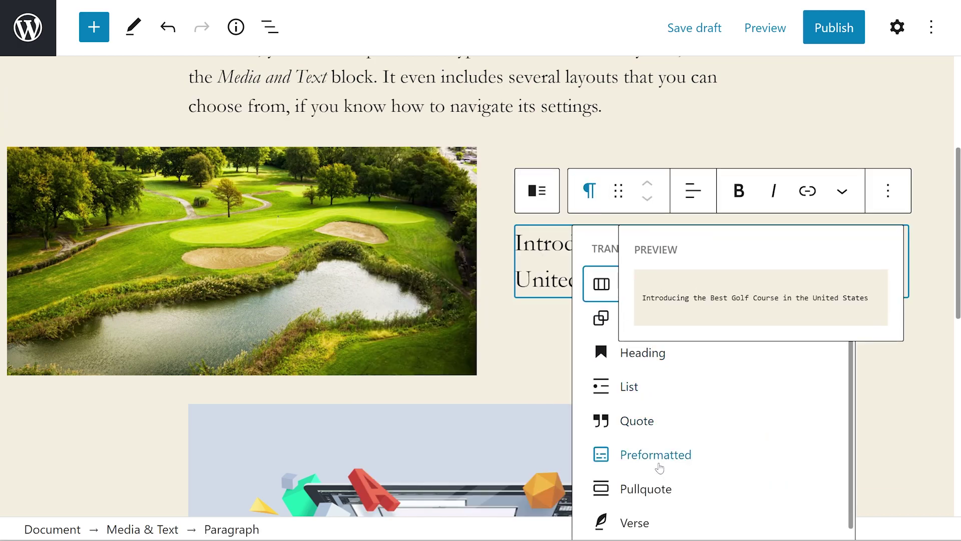
click(589, 191)
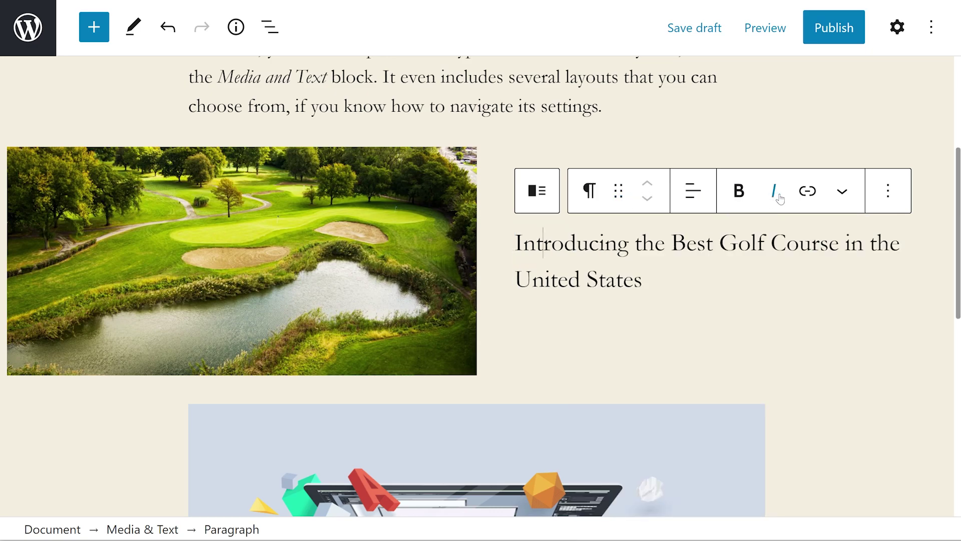
click(842, 192)
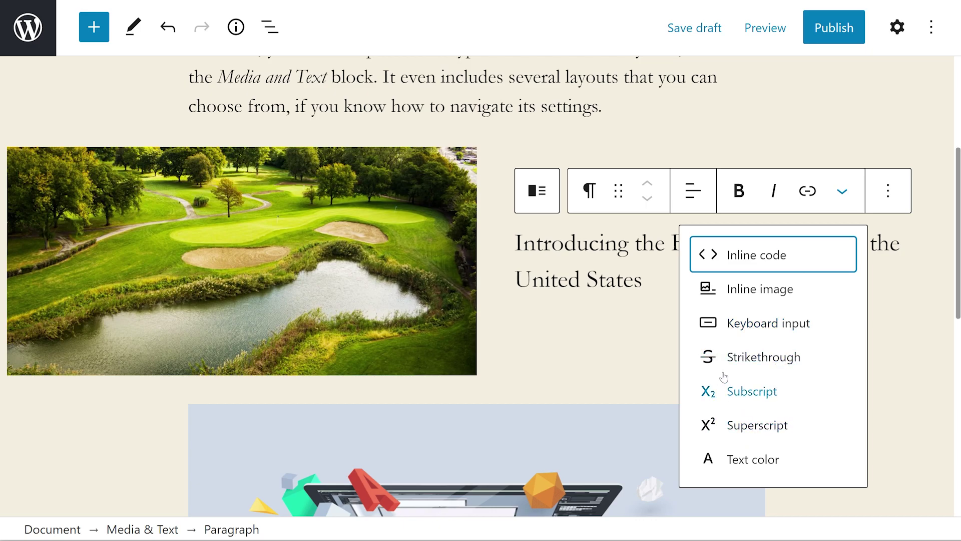
click(887, 191)
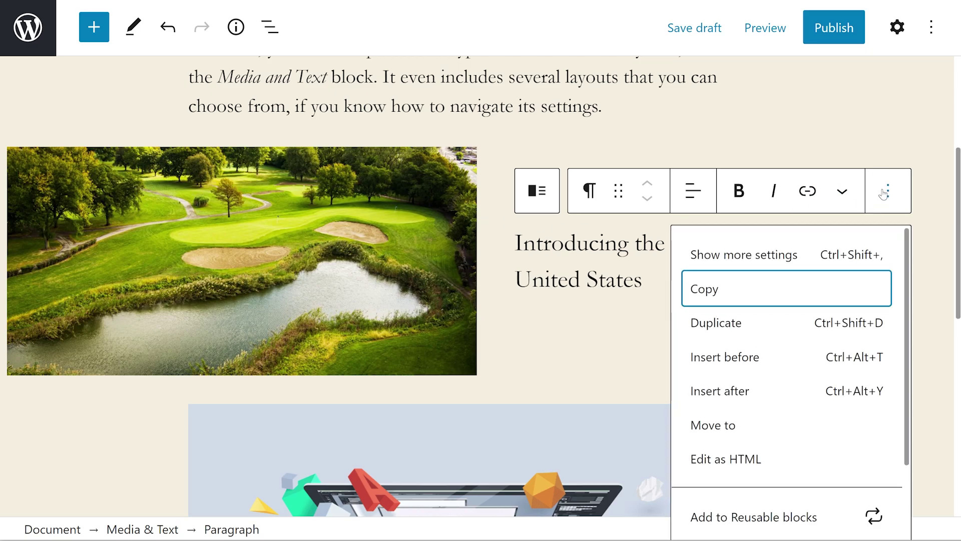
scroll(801, 385, down, 2)
scroll(815, 324, up, 2)
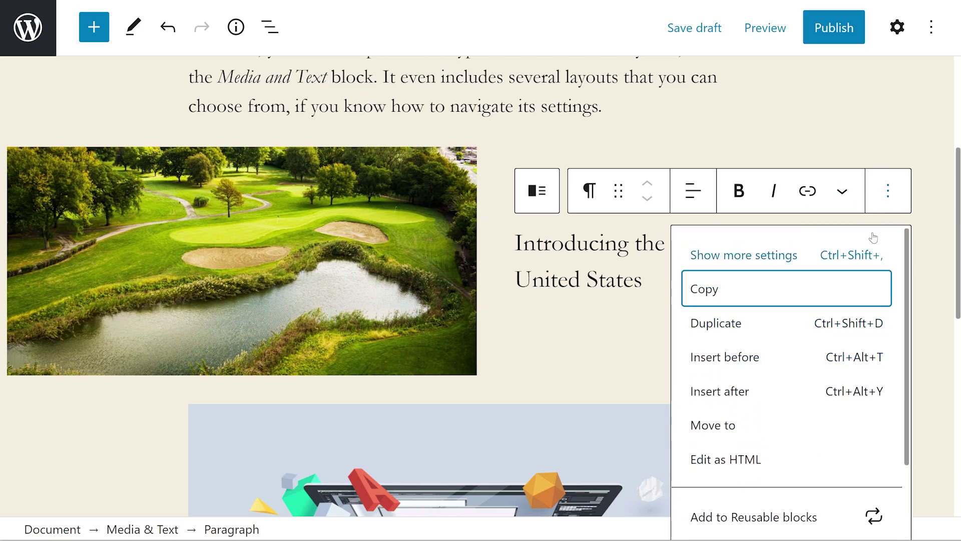
click(883, 200)
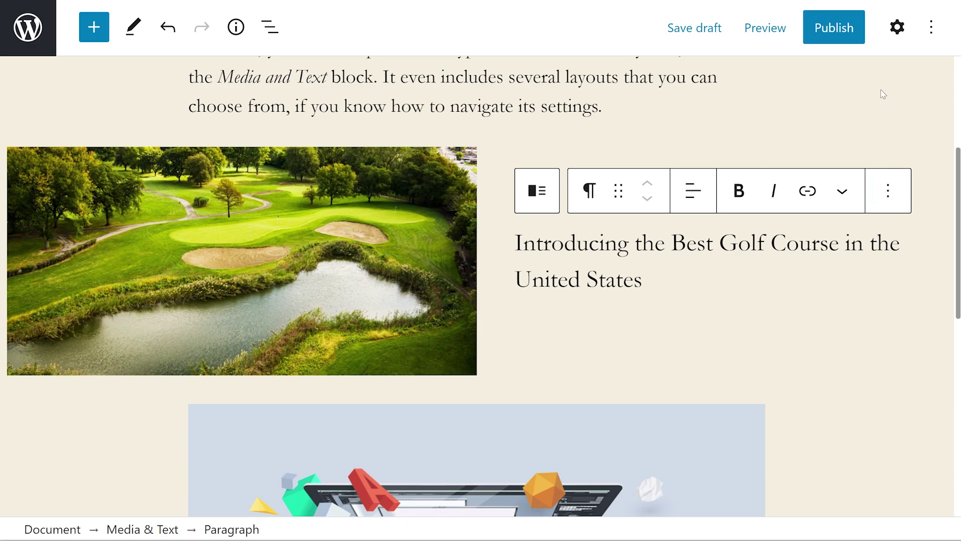
Inspect the heading paragraph's font size presets and its 26.25 px custom size, leaving it unchanged
click(897, 28)
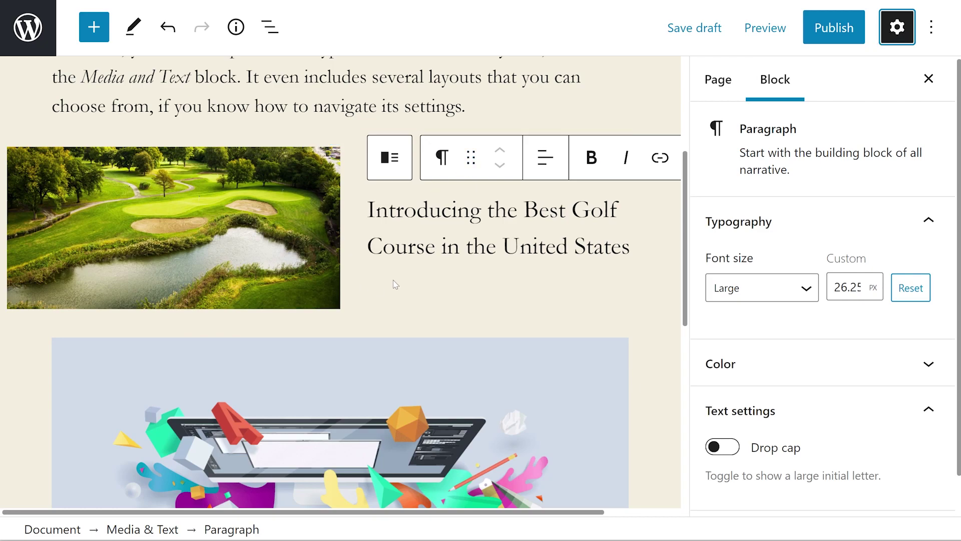
scroll(821, 185, down, 1)
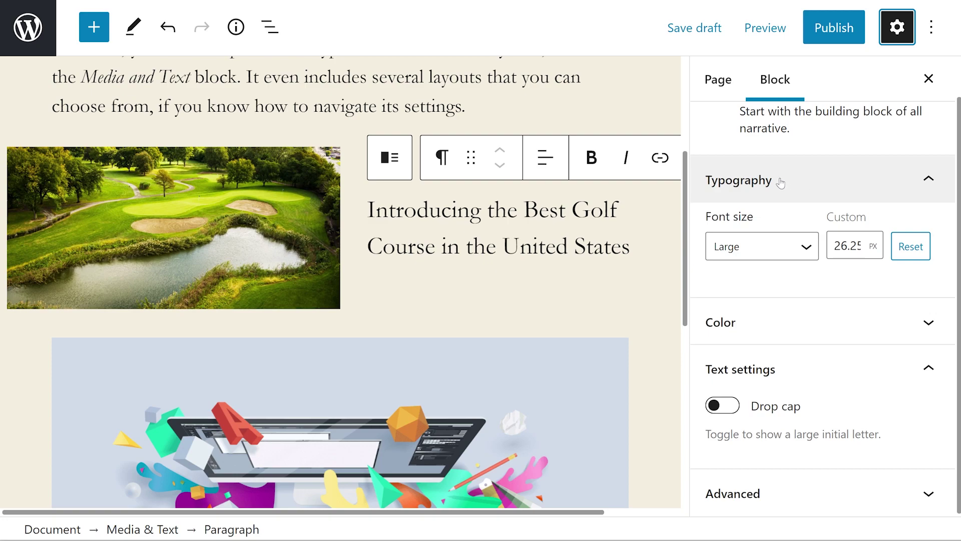
click(769, 244)
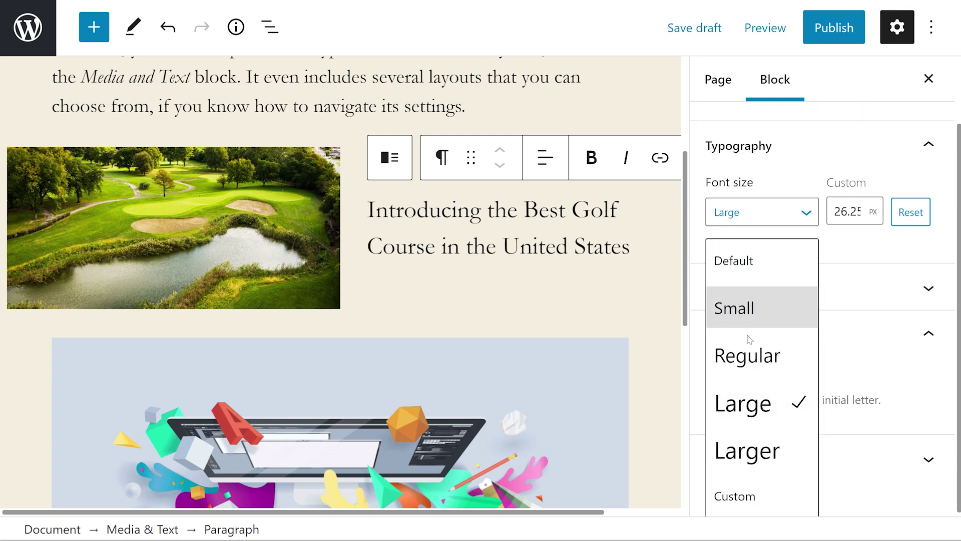
click(863, 240)
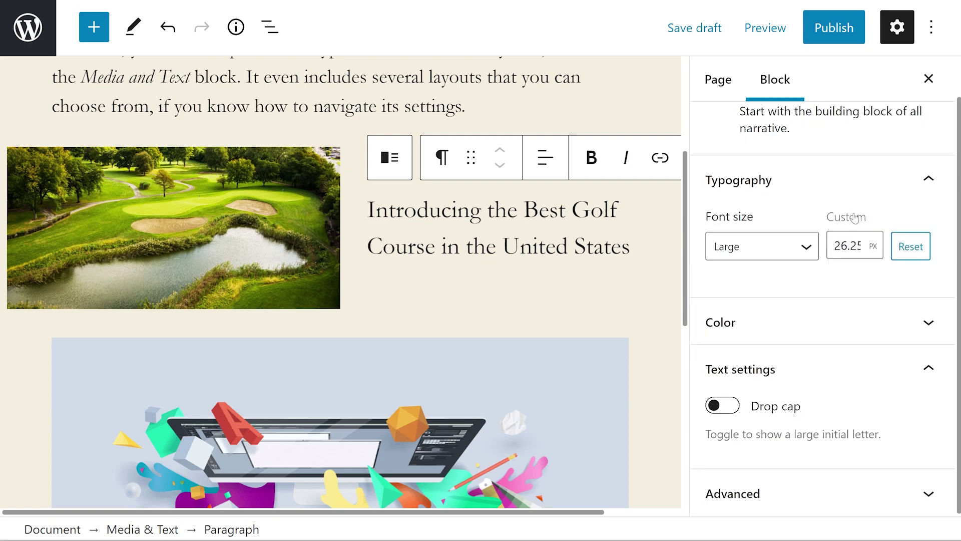
click(835, 245)
drag(835, 246, 853, 236)
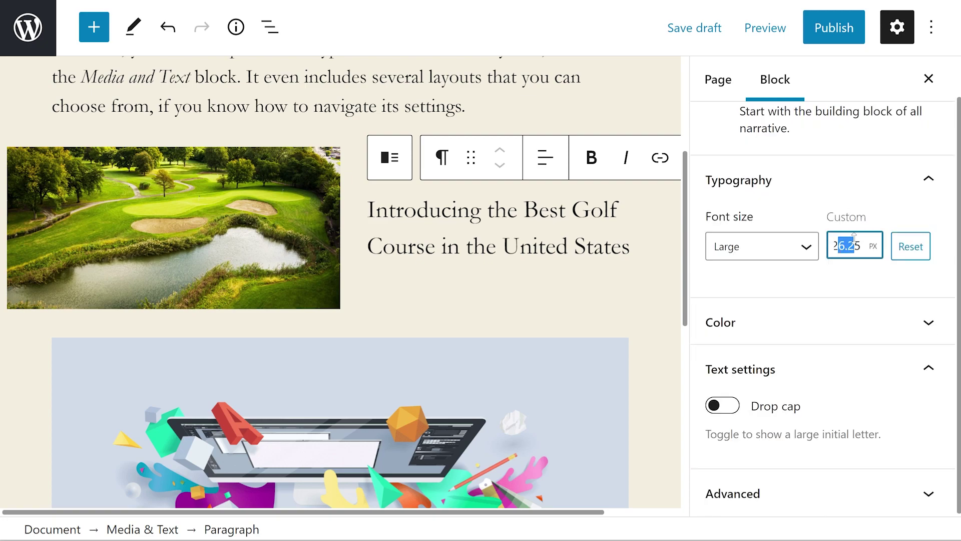
click(855, 273)
Review the paragraph's Color and Advanced options (HTML anchor, CSS class), then select the Media & Text block
click(835, 320)
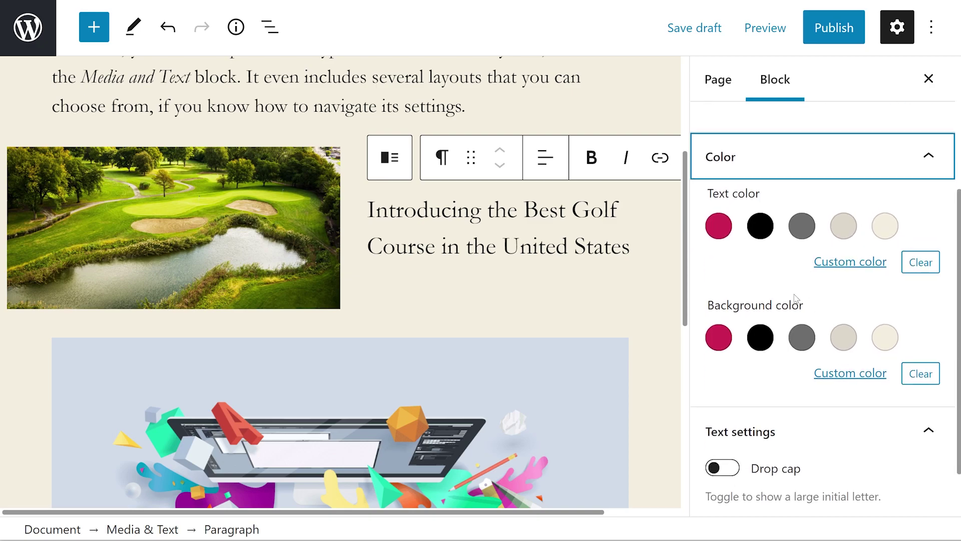
scroll(796, 300, down, 1)
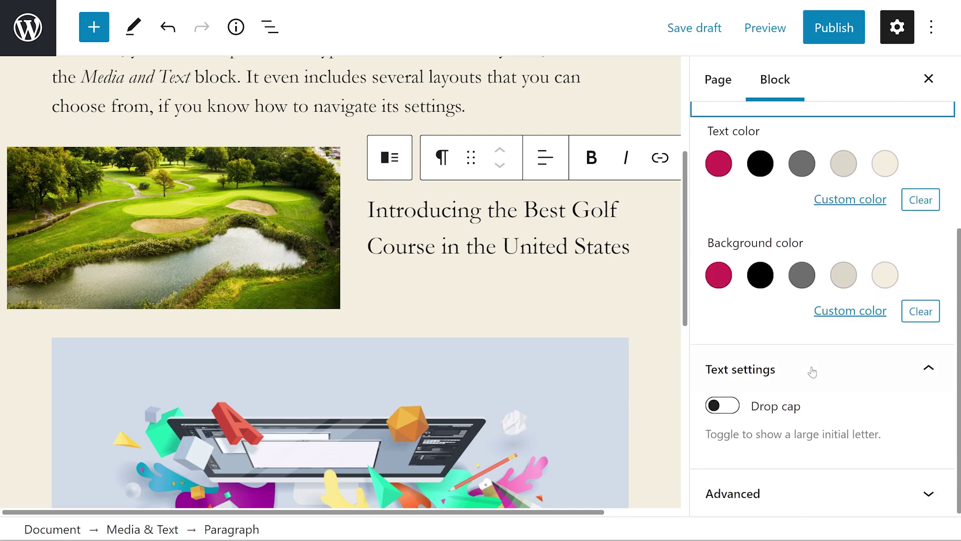
click(797, 497)
drag(779, 244, 706, 249)
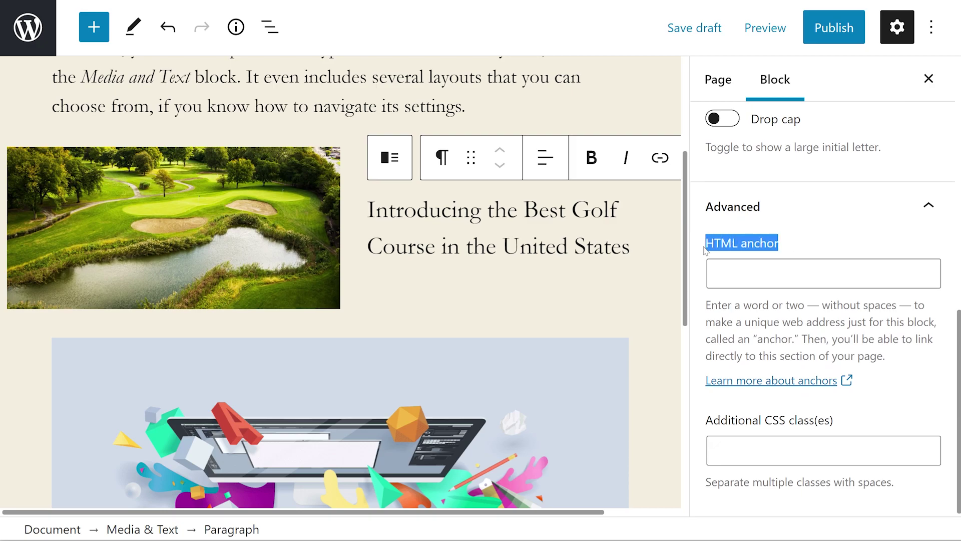
click(846, 430)
drag(714, 432, 821, 424)
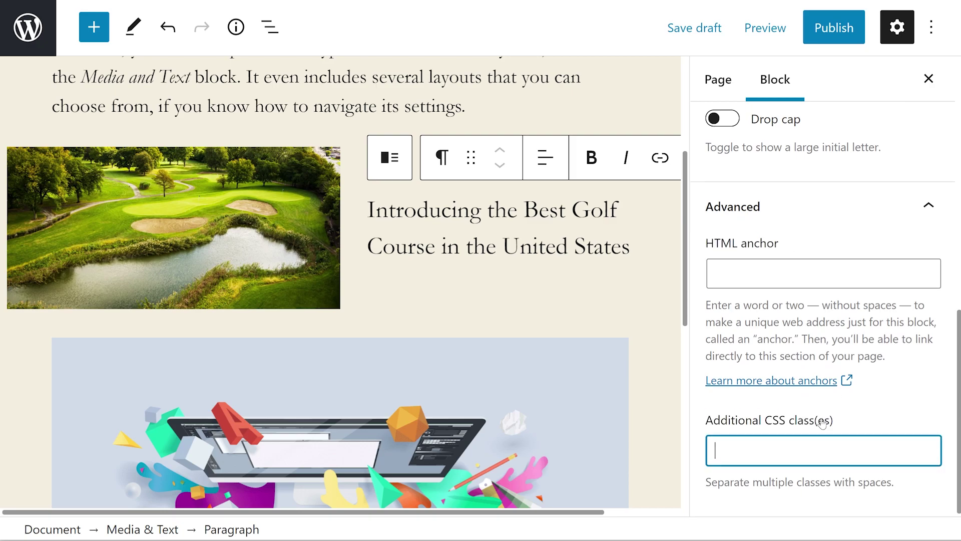
click(822, 425)
click(129, 181)
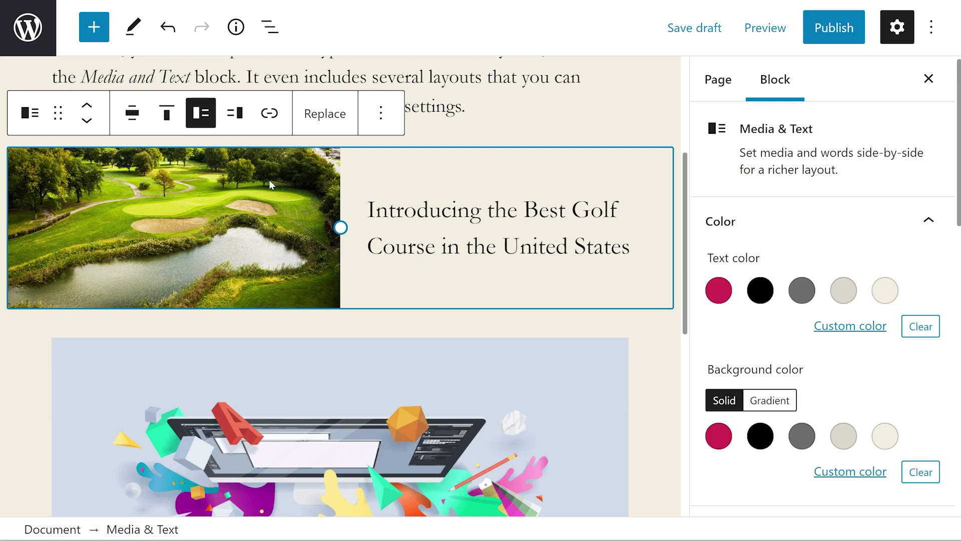
drag(845, 127, 738, 131)
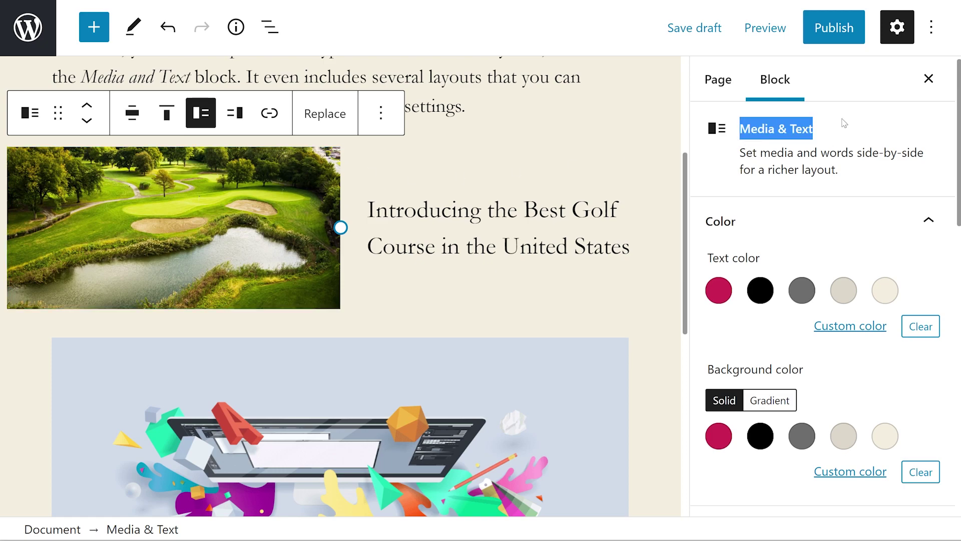
click(854, 128)
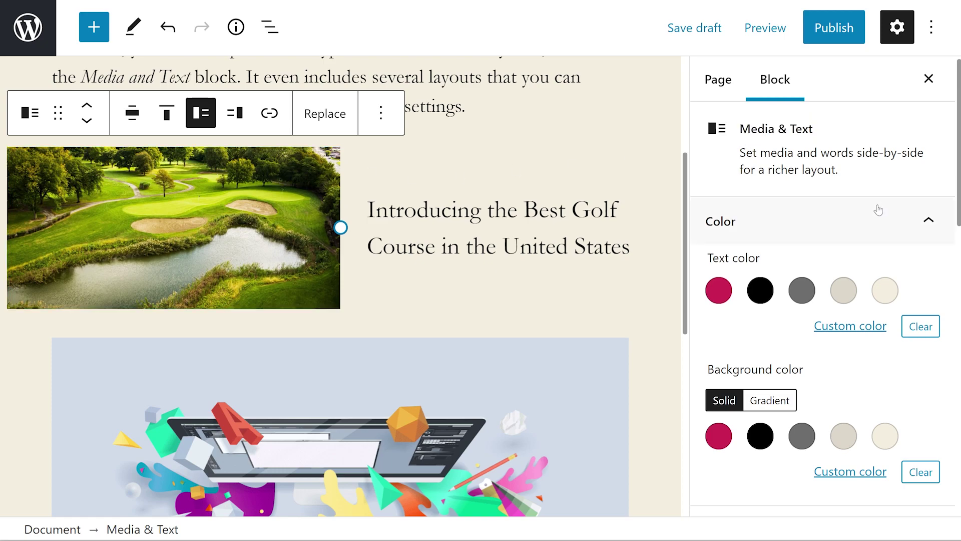
scroll(875, 208, down, 2)
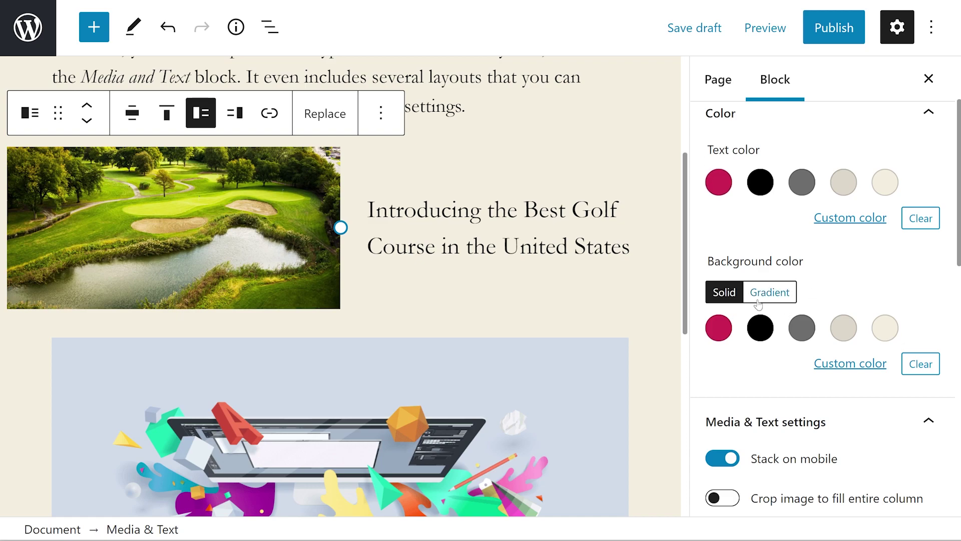
scroll(791, 323, down, 2)
scroll(791, 327, down, 2)
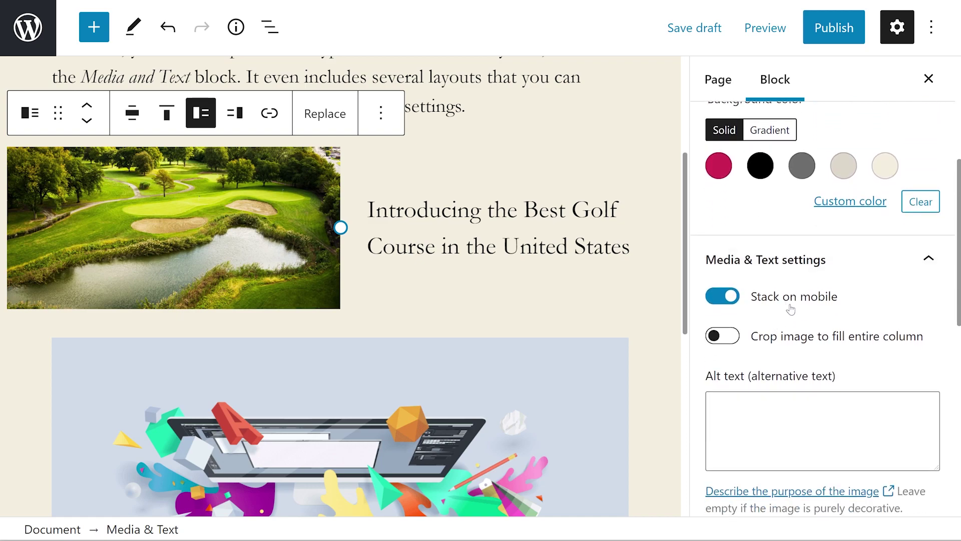
scroll(796, 360, down, 1)
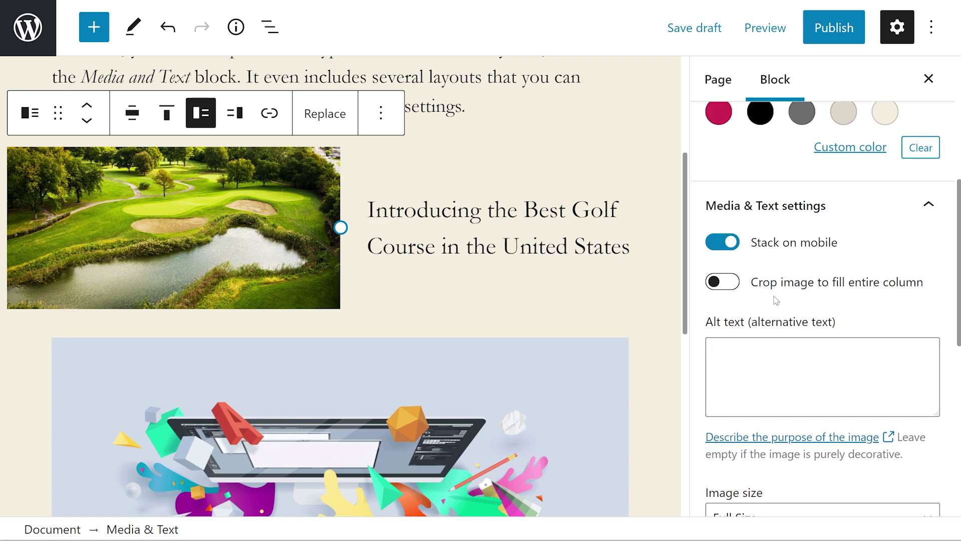
scroll(806, 288, down, 2)
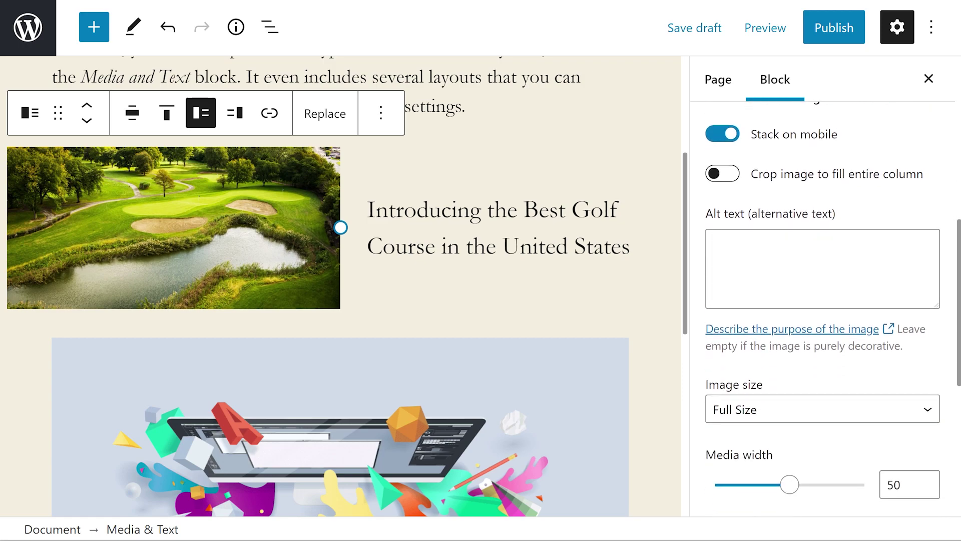
click(806, 288)
scroll(796, 245, down, 4)
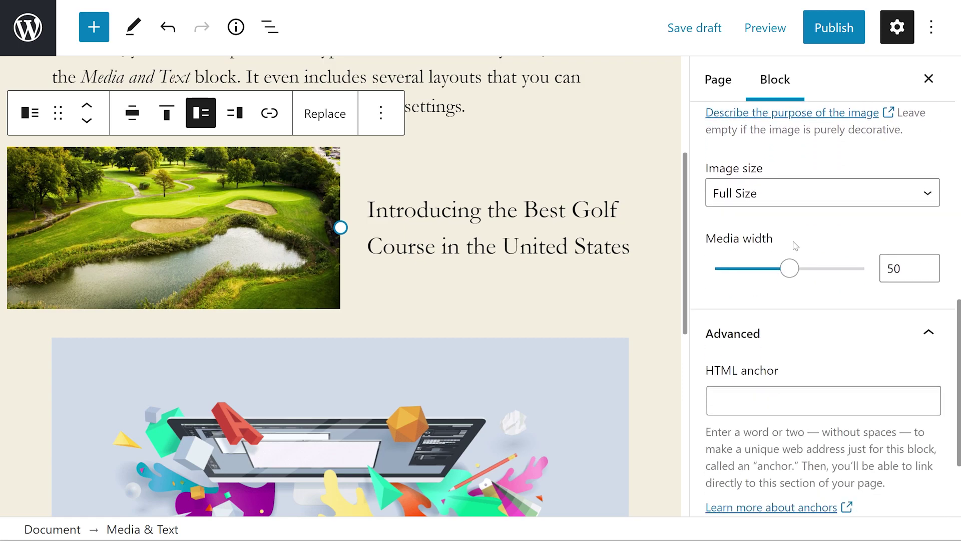
click(774, 200)
click(773, 203)
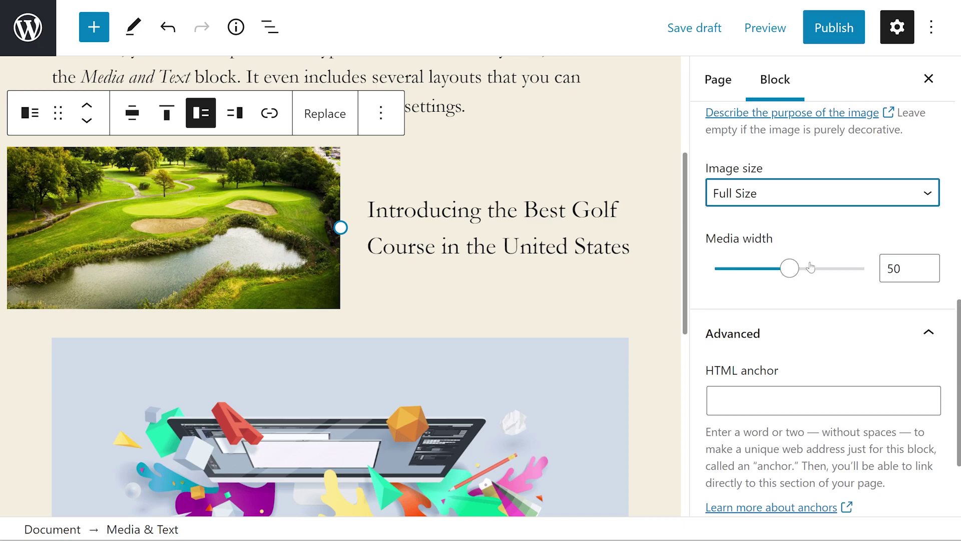
click(821, 334)
click(832, 494)
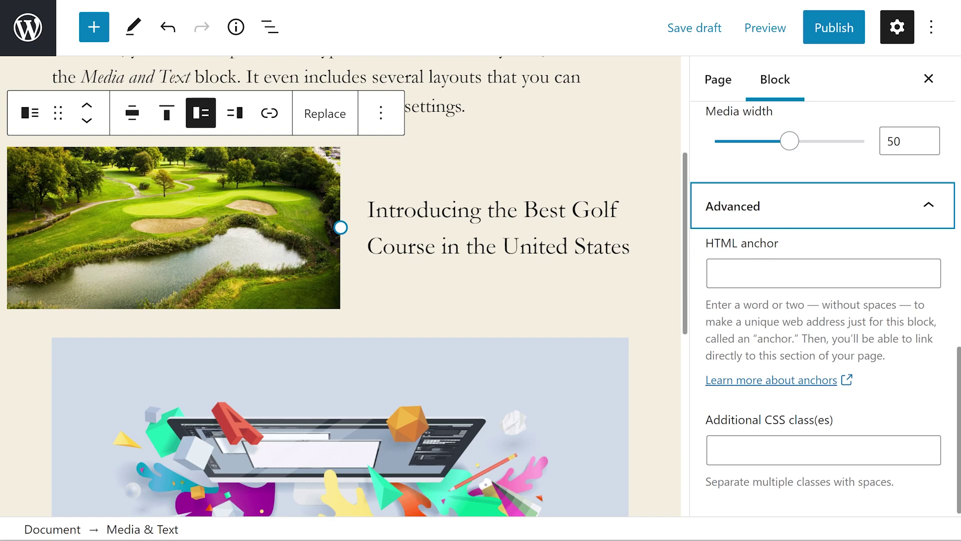
scroll(819, 411, up, 5)
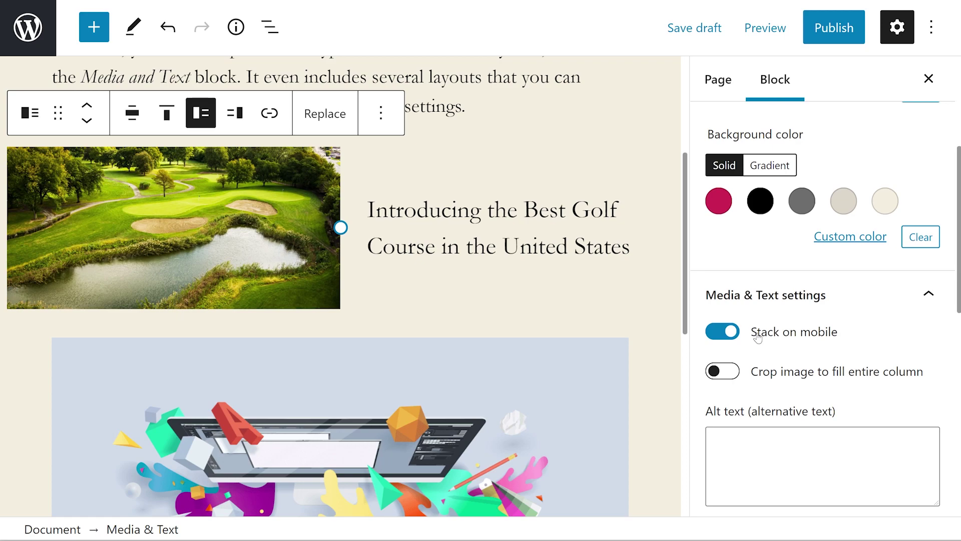
Preview the page at Mobile width and scroll to the golf photo stacked above its heading
click(772, 29)
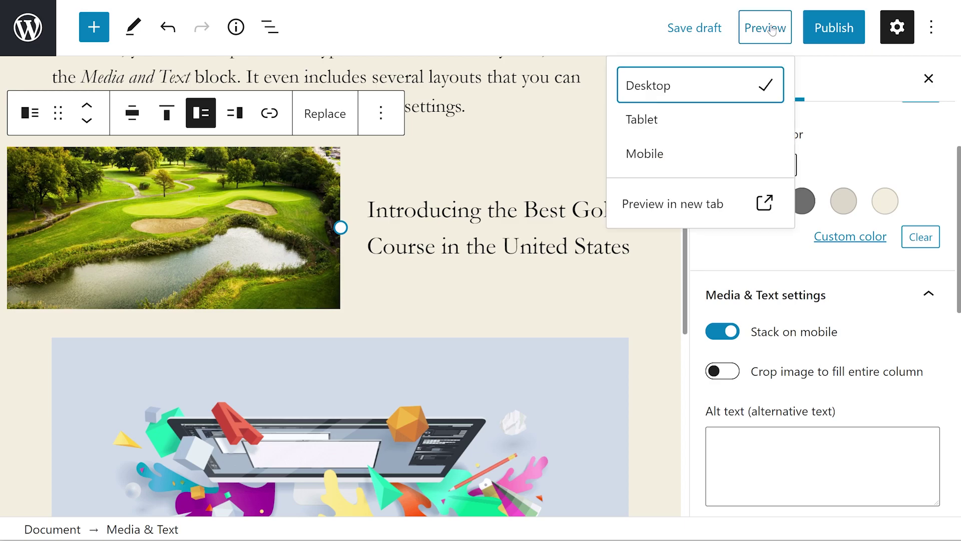
click(659, 156)
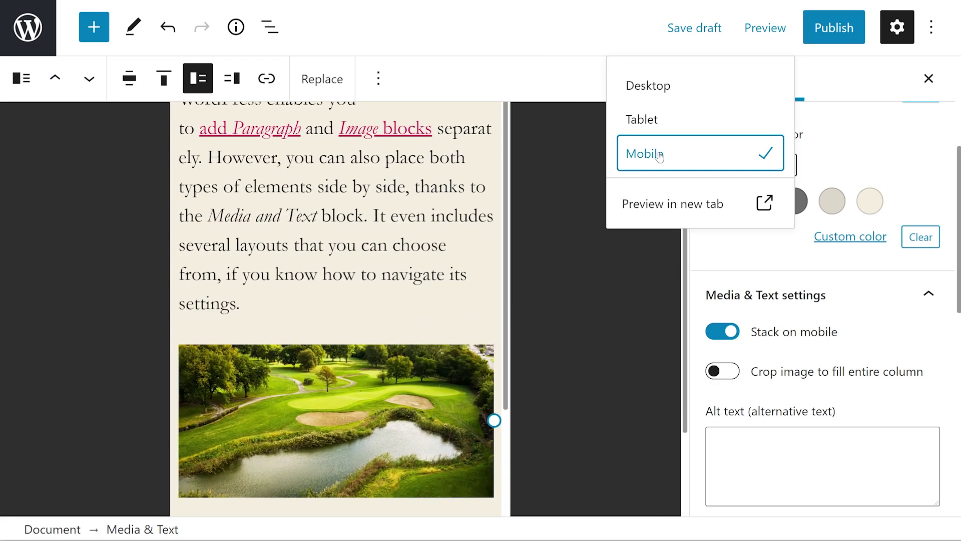
scroll(470, 214, down, 4)
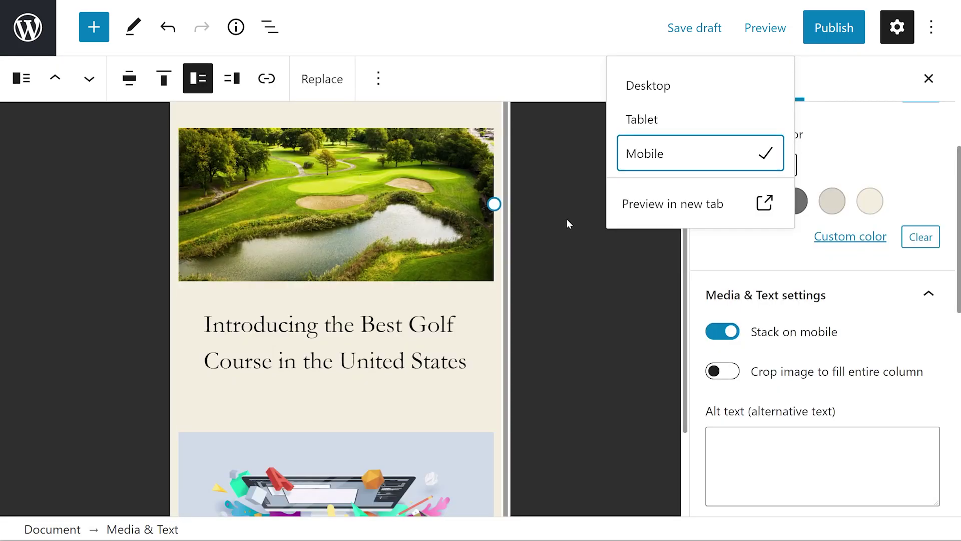